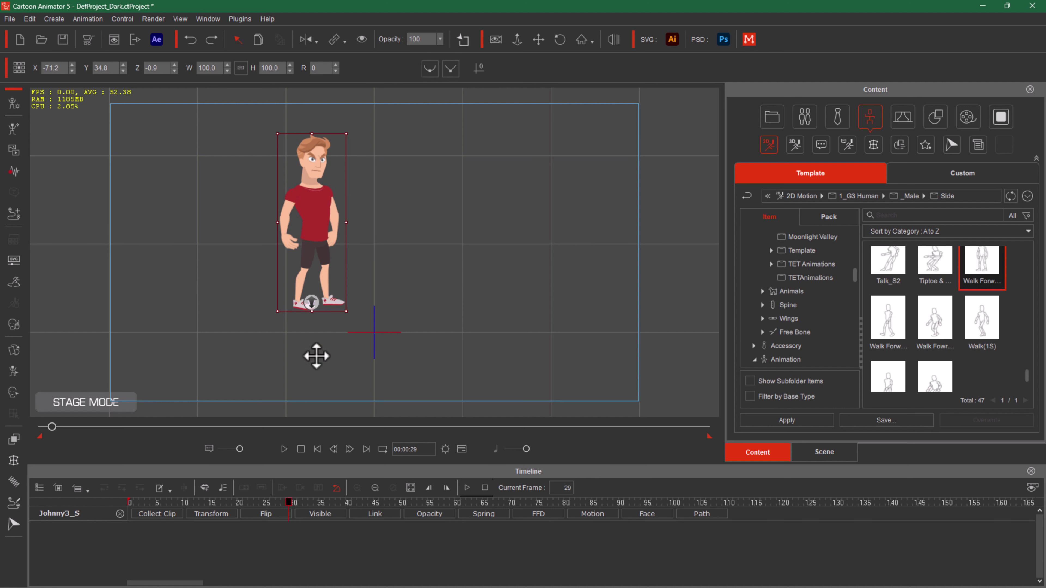
- Apply three Walk Forward motions, including Walk Forward(2L), in sequence to the male character from frame 0 and scrub through the animation
click(130, 503)
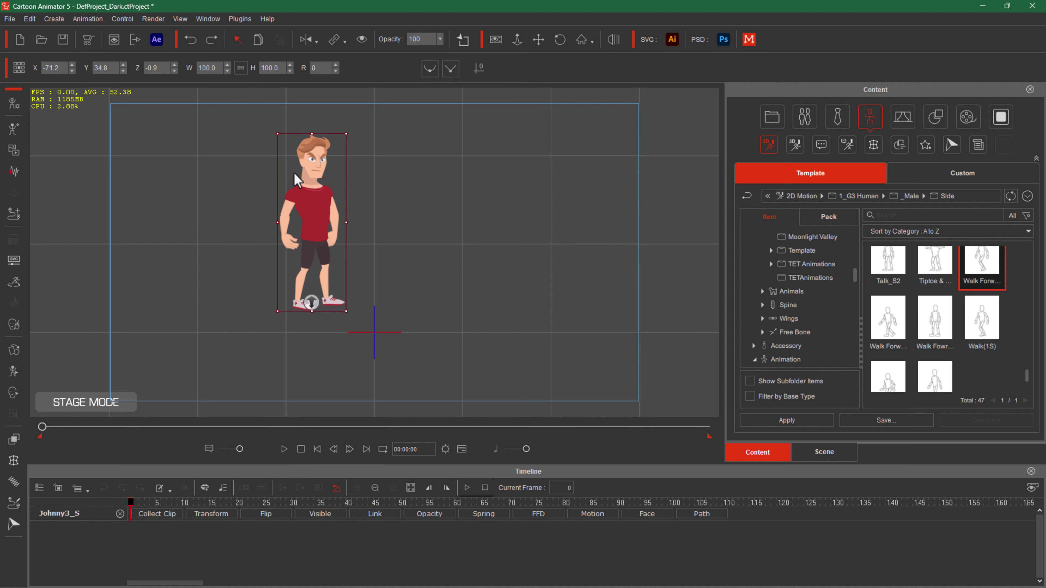
drag(981, 275, 315, 217)
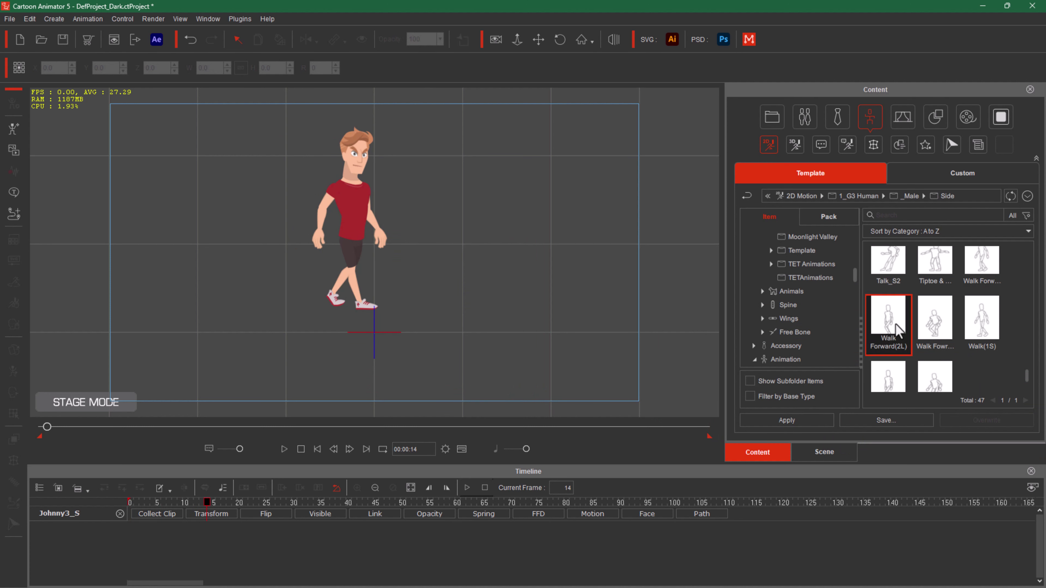
drag(896, 330, 353, 233)
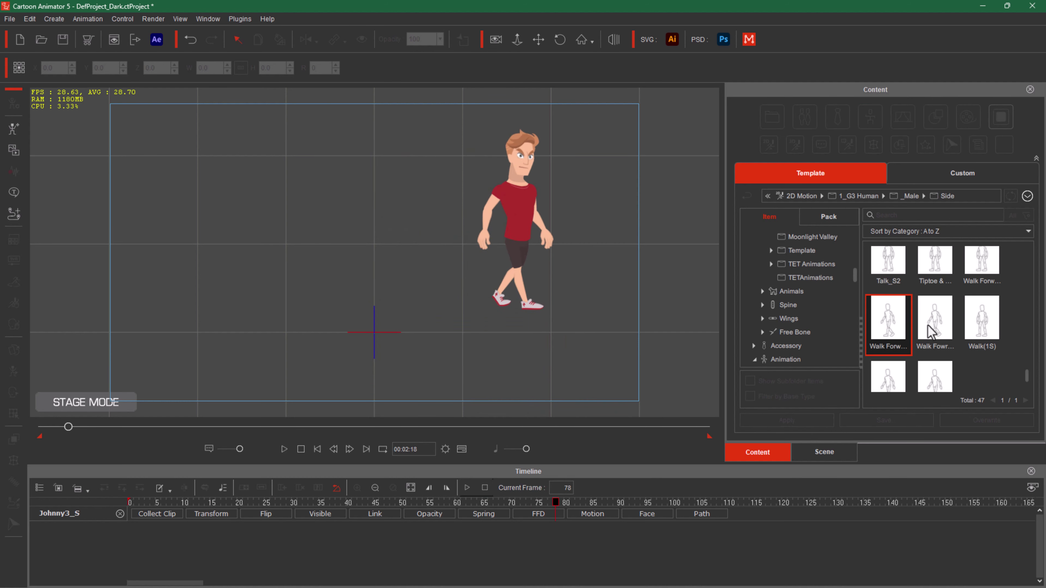
drag(926, 330, 539, 251)
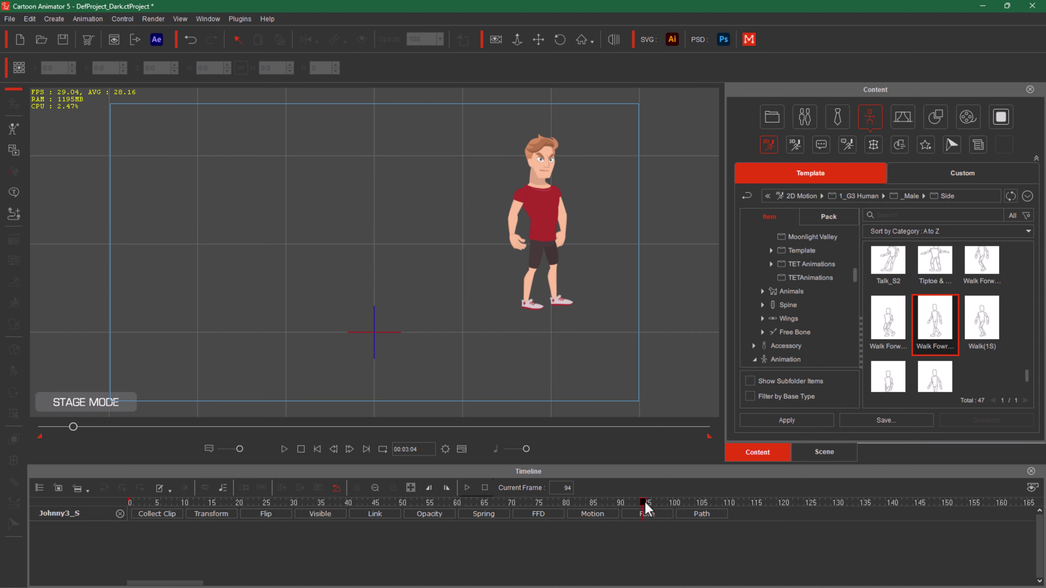
drag(603, 509, 319, 515)
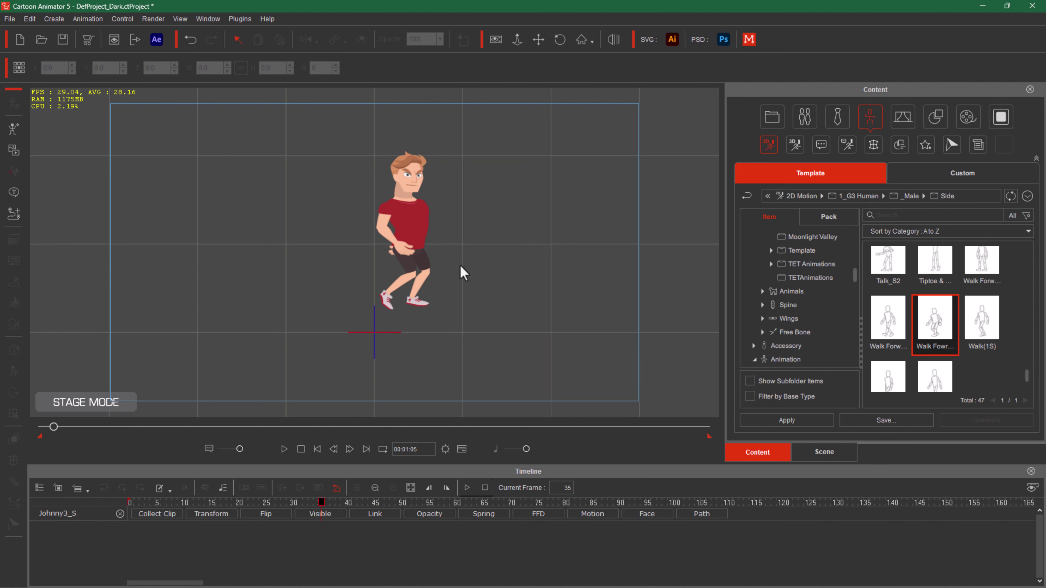
- Cancel the Character Composer warning, remove the male character's object animation and return to frame 0
click(419, 265)
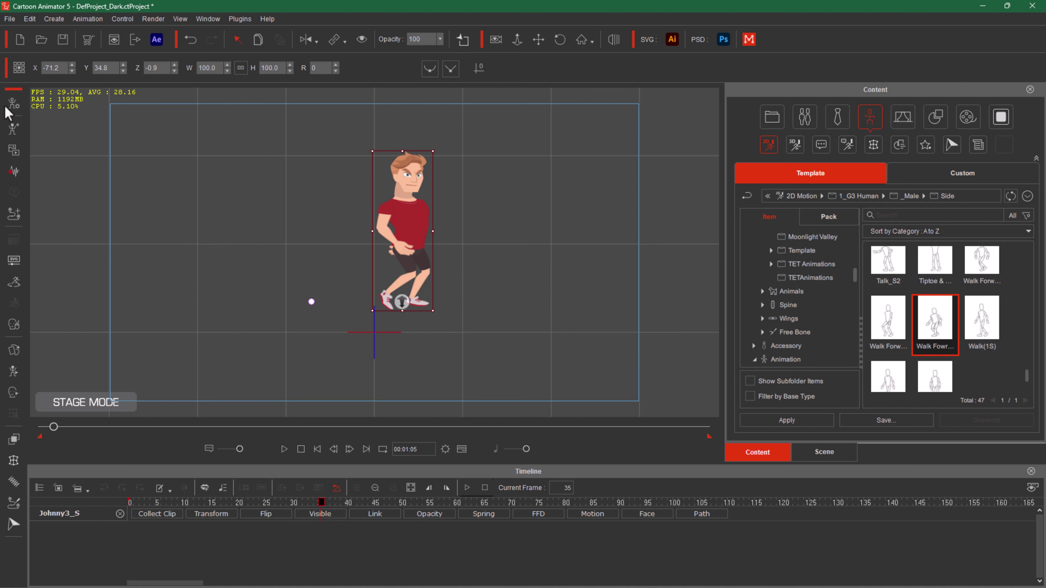
click(14, 108)
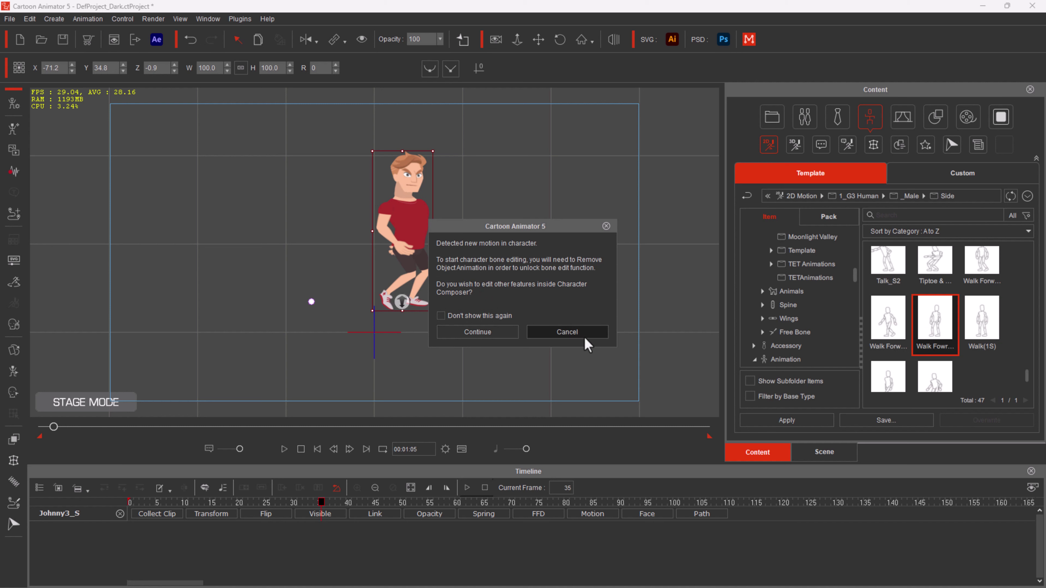
click(574, 331)
right_click(407, 206)
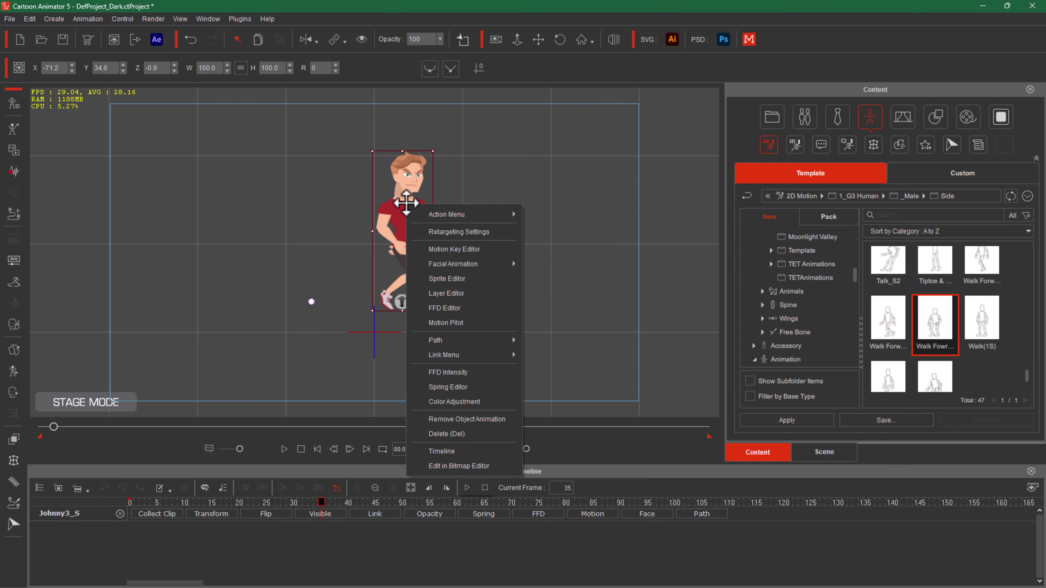
click(475, 418)
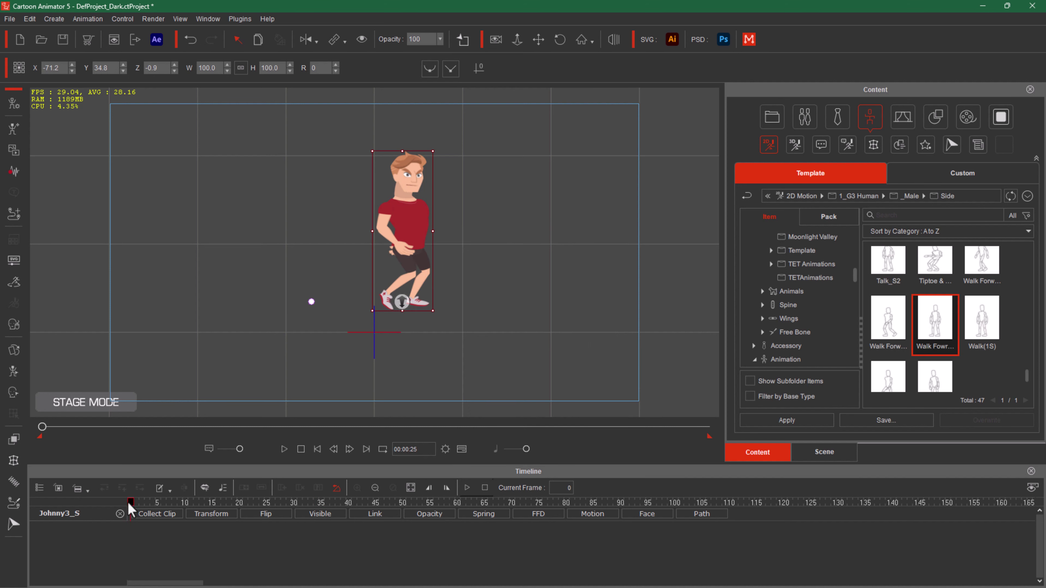
key(space)
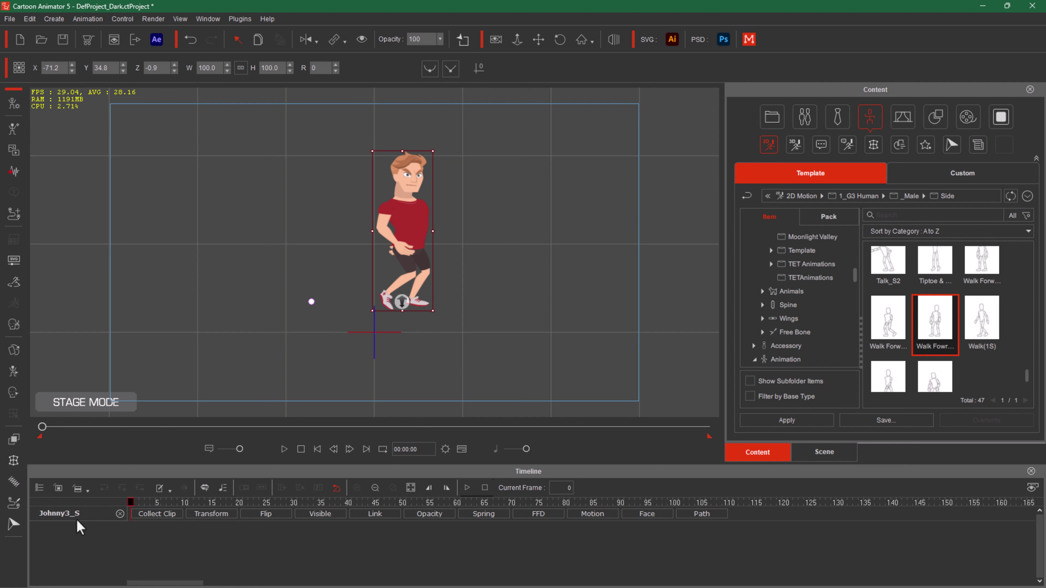
- Open the male character in Composer mode and inspect the bones and layers of his head and torso
click(16, 100)
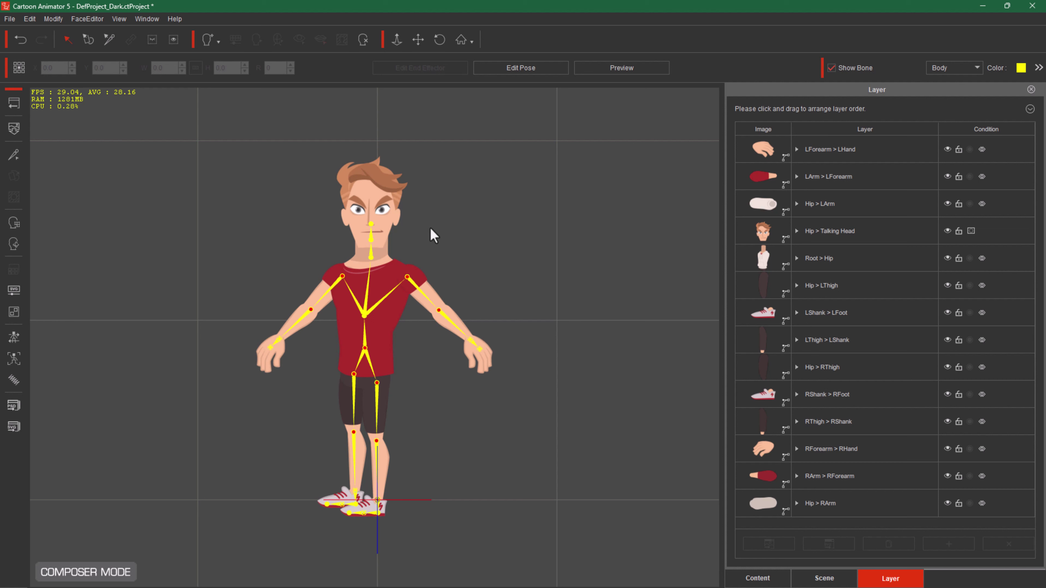
click(369, 208)
click(372, 322)
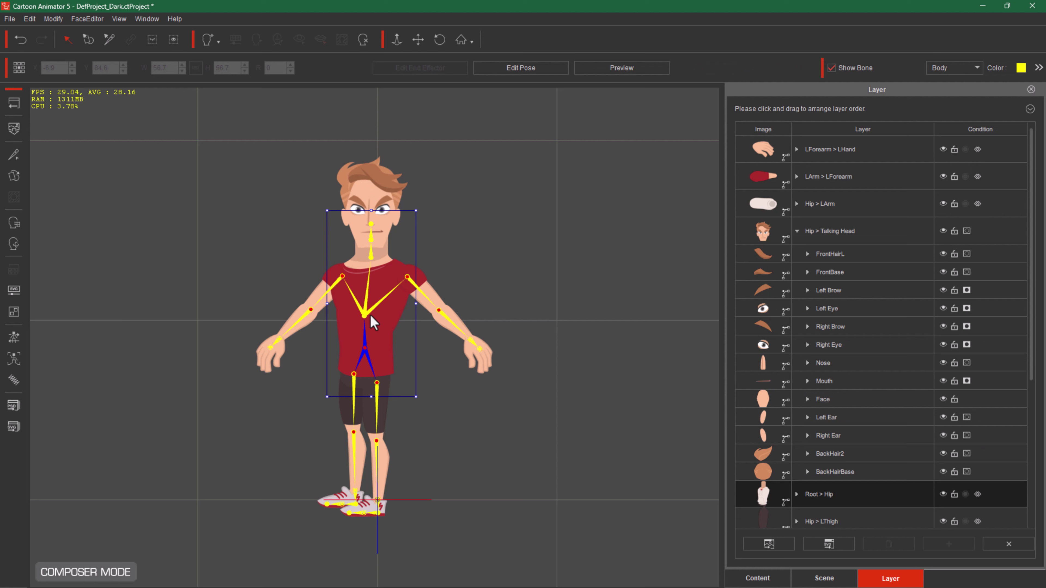
click(372, 260)
click(373, 308)
- Open the character's SVG in Illustrator and examine the body-part groups inside Layer 1's RLImage group
click(13, 427)
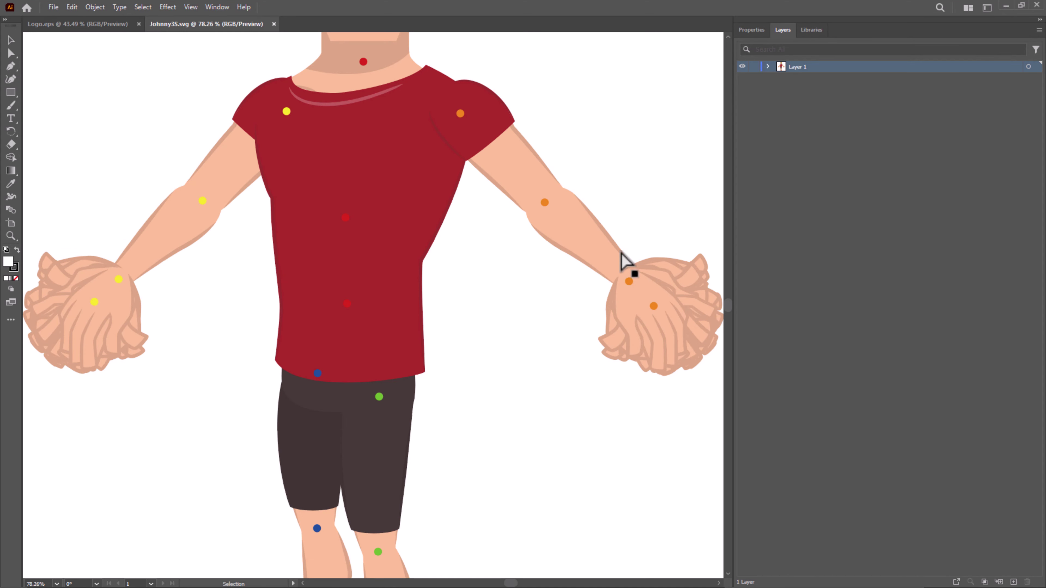
key(z)
alt+click(608, 221)
key(v)
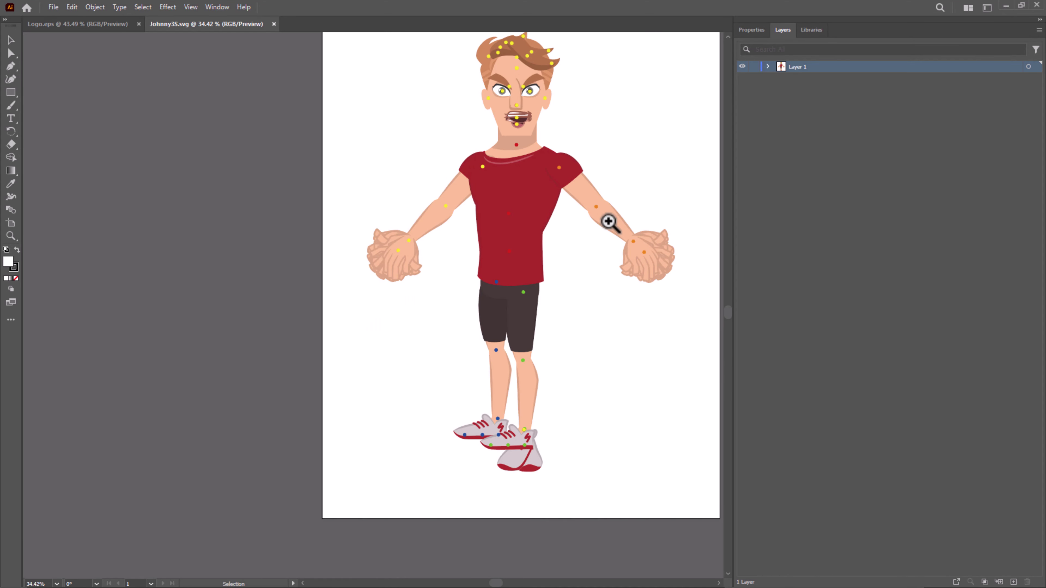
click(768, 66)
click(781, 101)
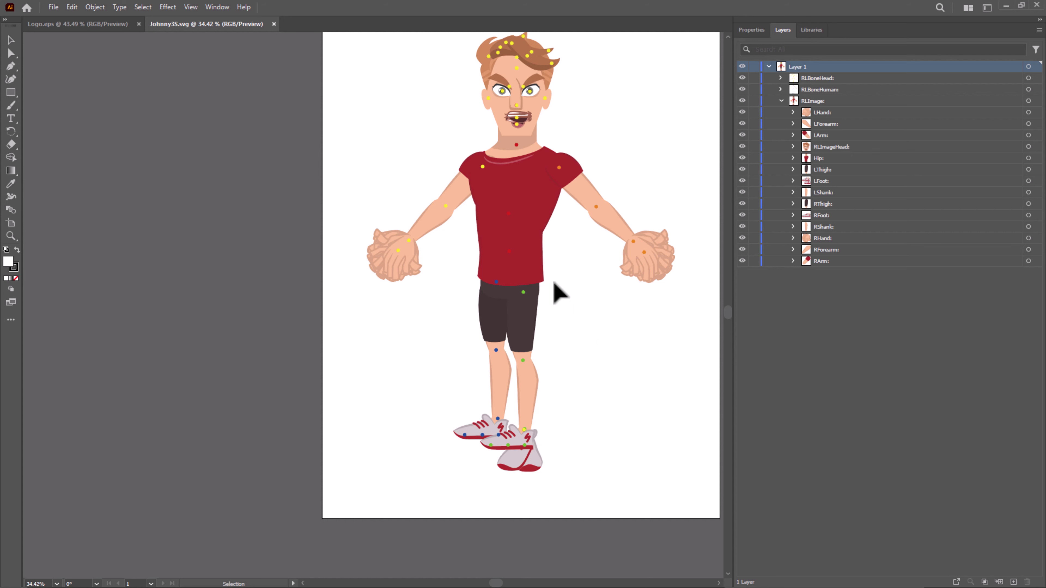
click(655, 271)
click(596, 303)
click(781, 101)
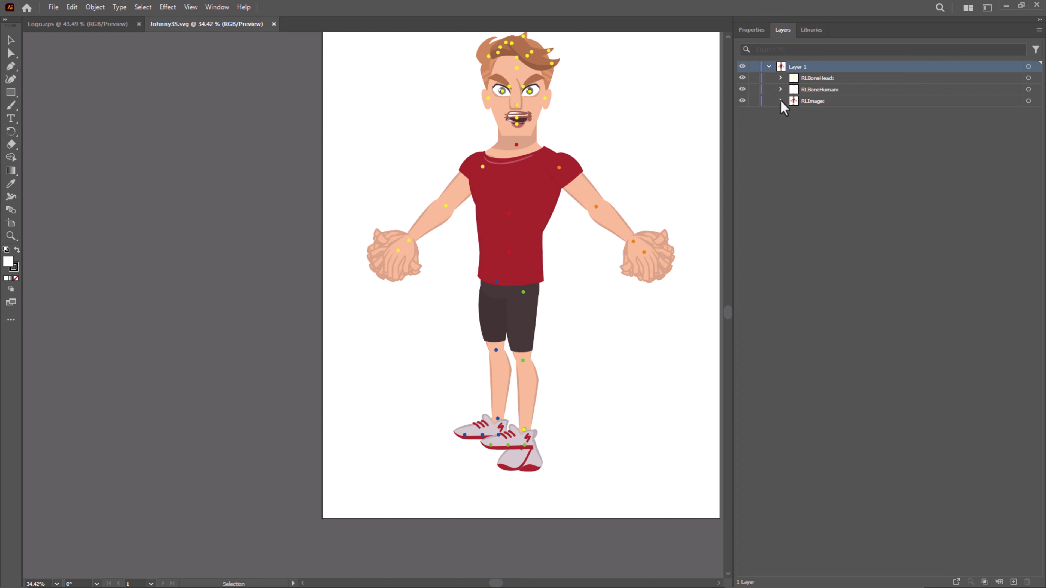
click(779, 101)
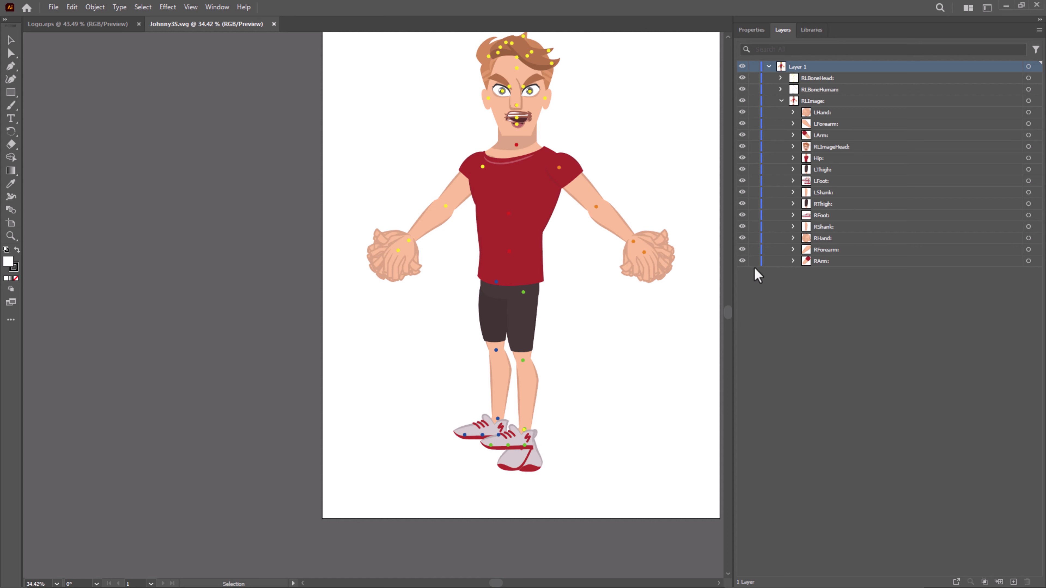
- Expand the RArm group and hide its Skin(0) layer and the red sleeve layer
click(792, 261)
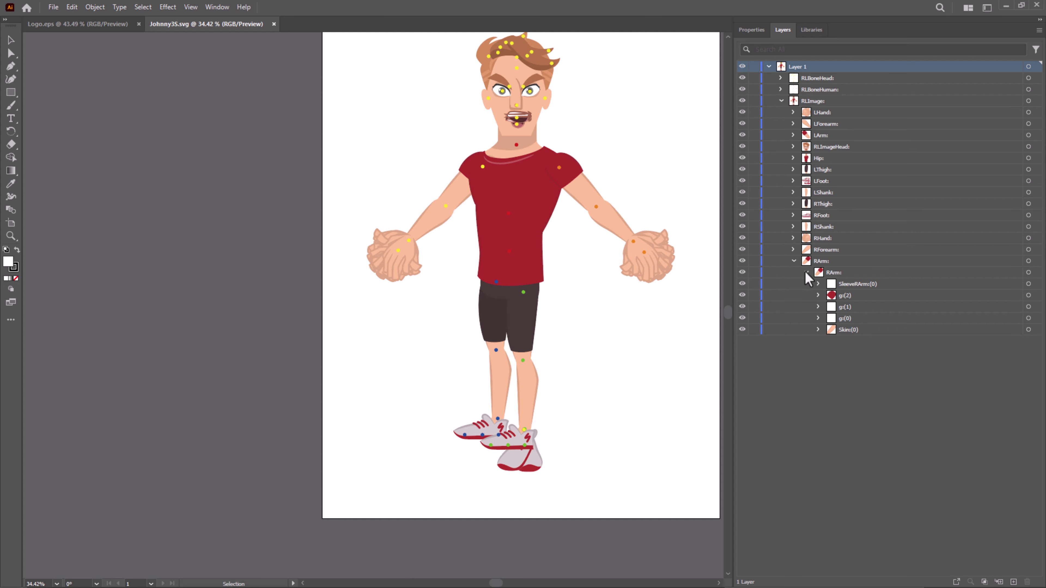
click(839, 332)
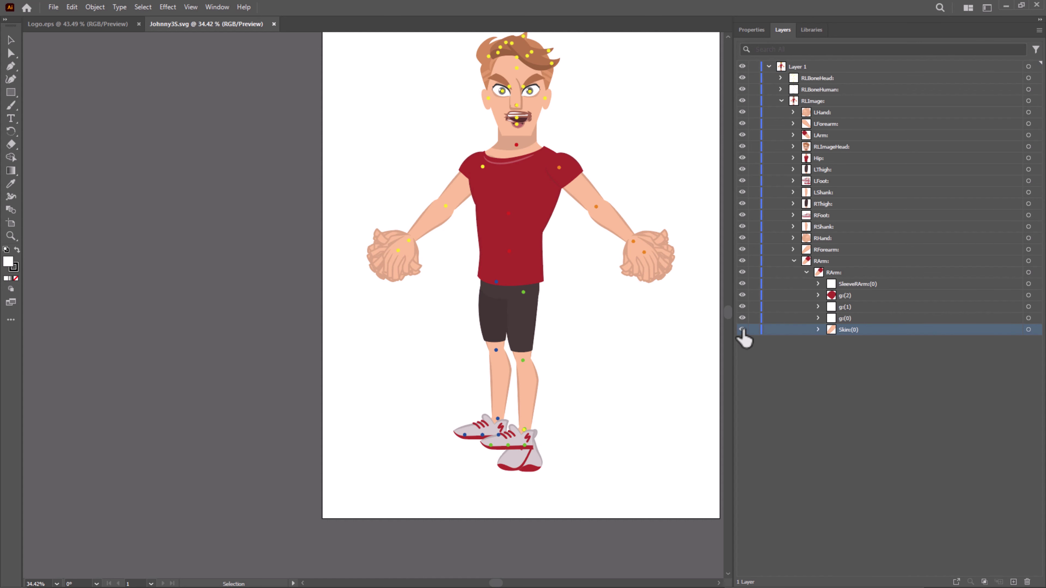
click(742, 330)
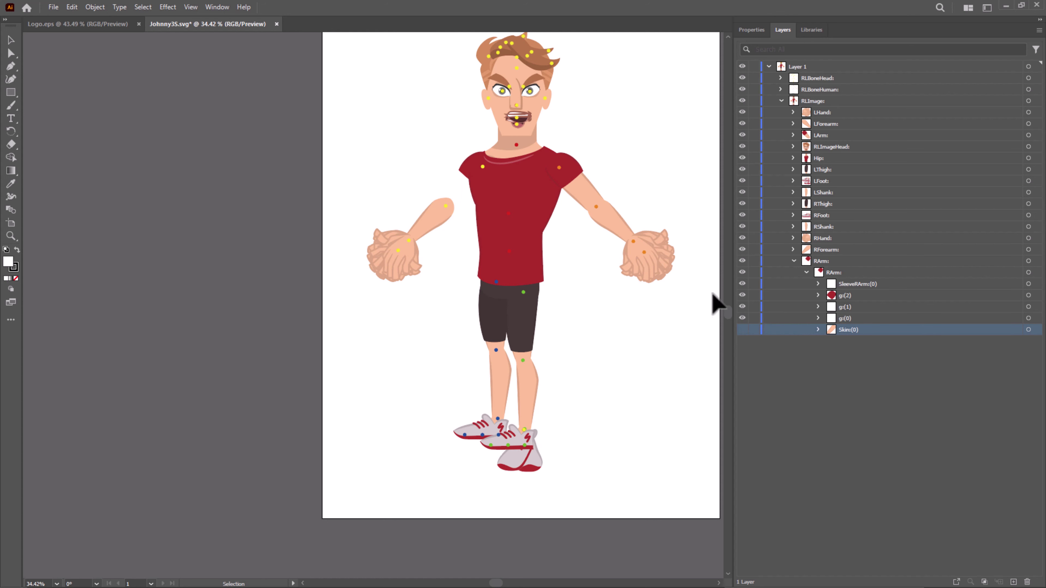
click(742, 306)
click(742, 295)
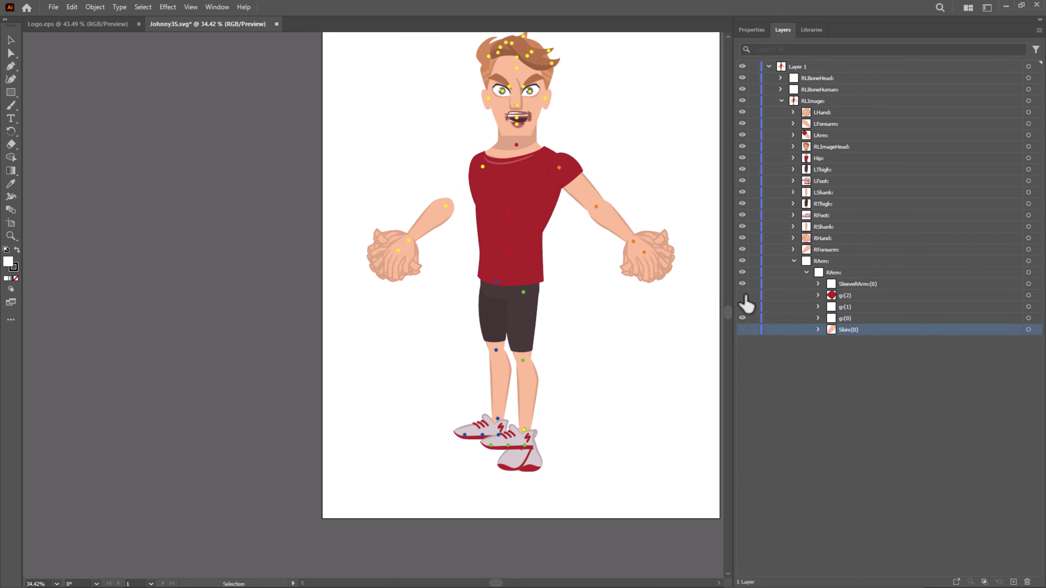
- Hide the remaining body-part groups from RForearm up to LForearm, leaving LHand shown
click(741, 249)
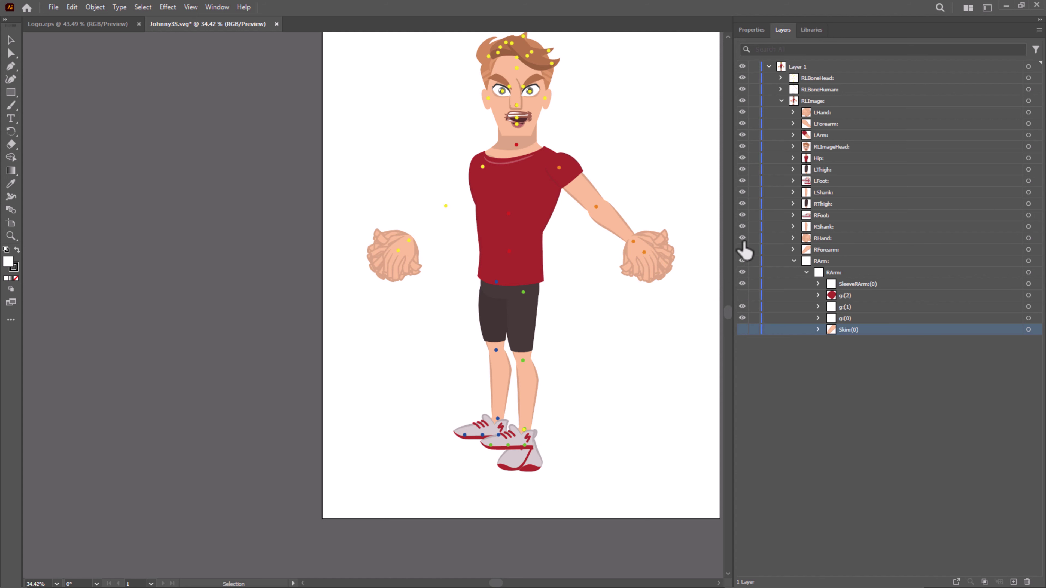
click(741, 238)
click(742, 227)
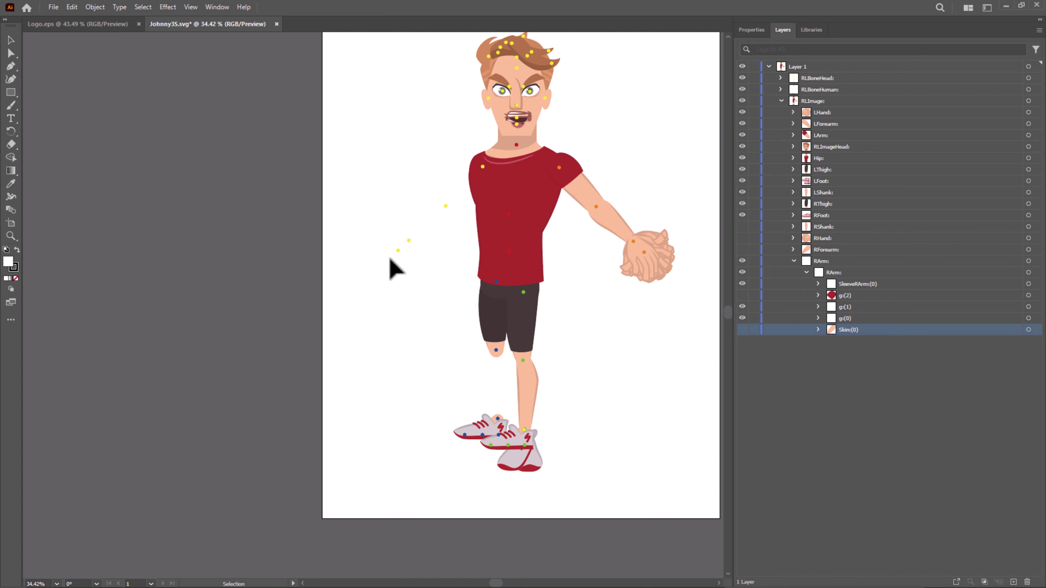
drag(742, 215, 741, 123)
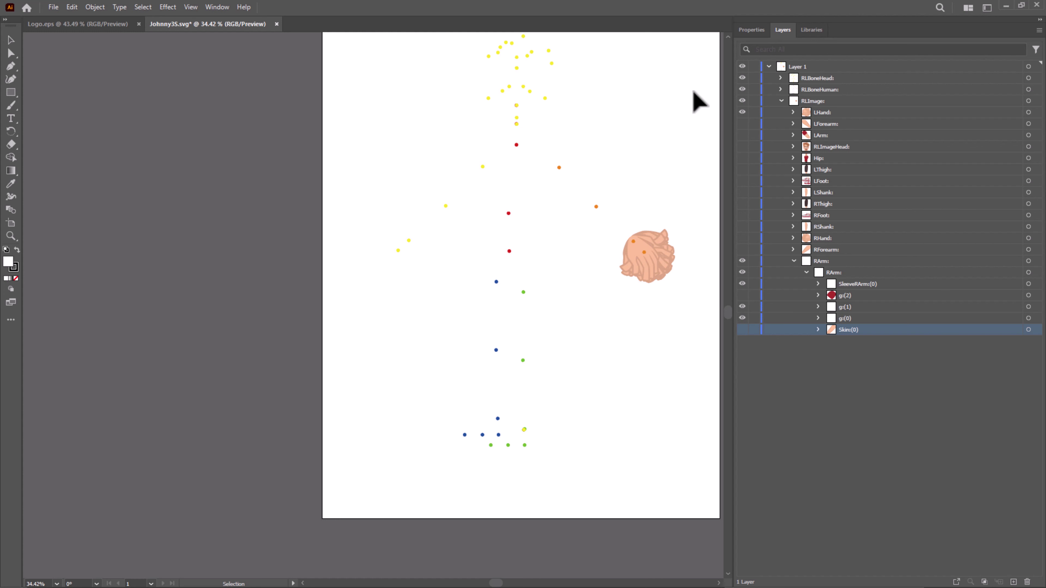
- Close Johnny3S.svg without saving and return to Cartoon Animator's Stage mode with nothing selected
click(276, 24)
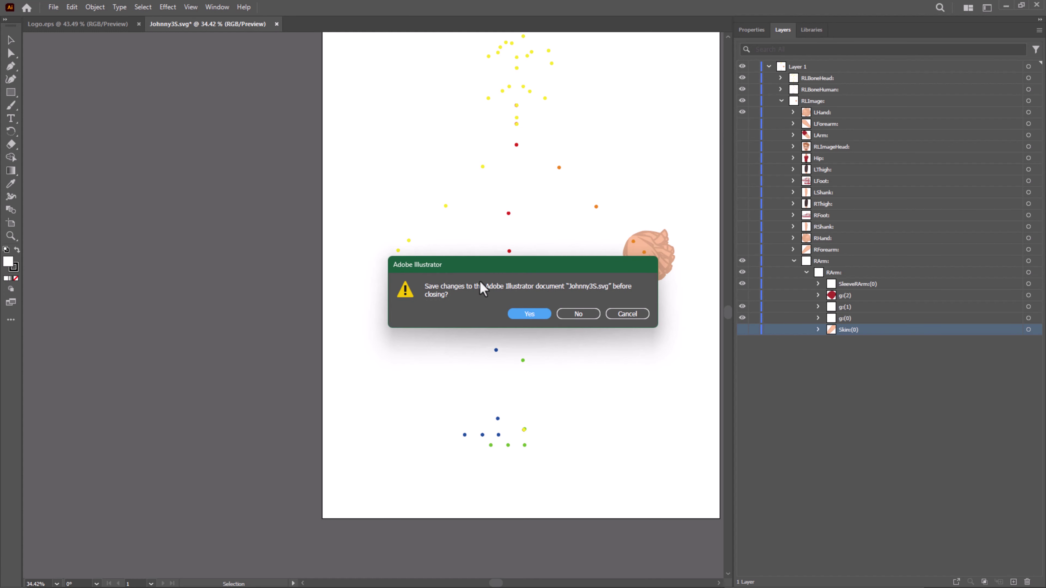
click(576, 314)
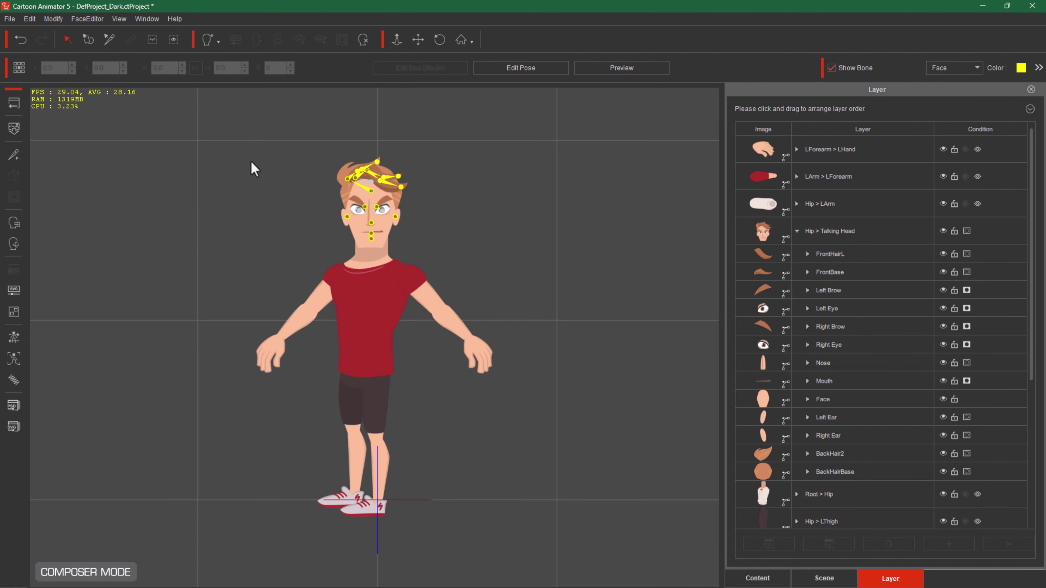
click(13, 105)
click(473, 330)
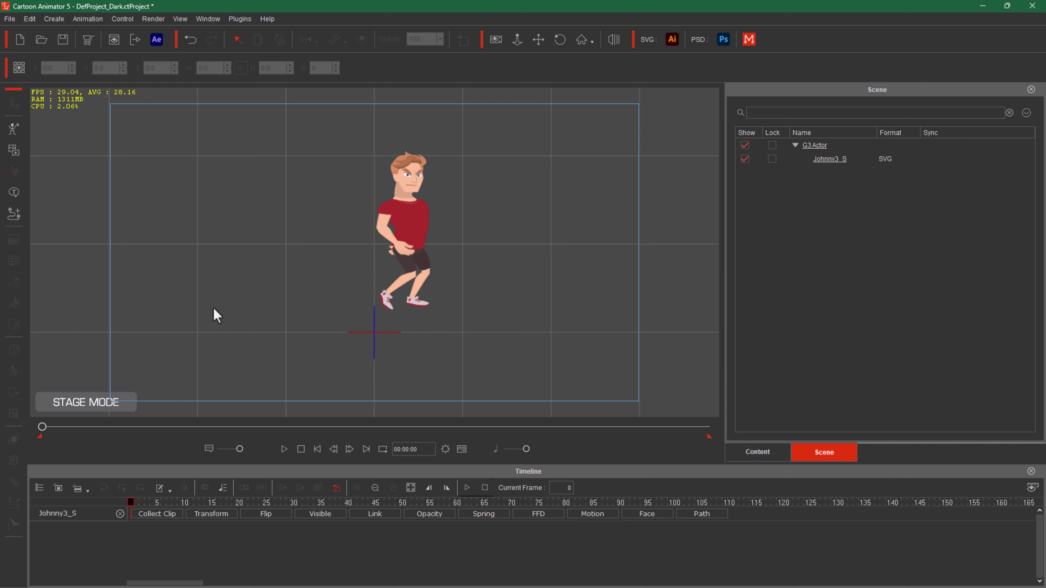
- Start creating a new character from the Human Template (PSD), opening it in Photoshop
click(14, 131)
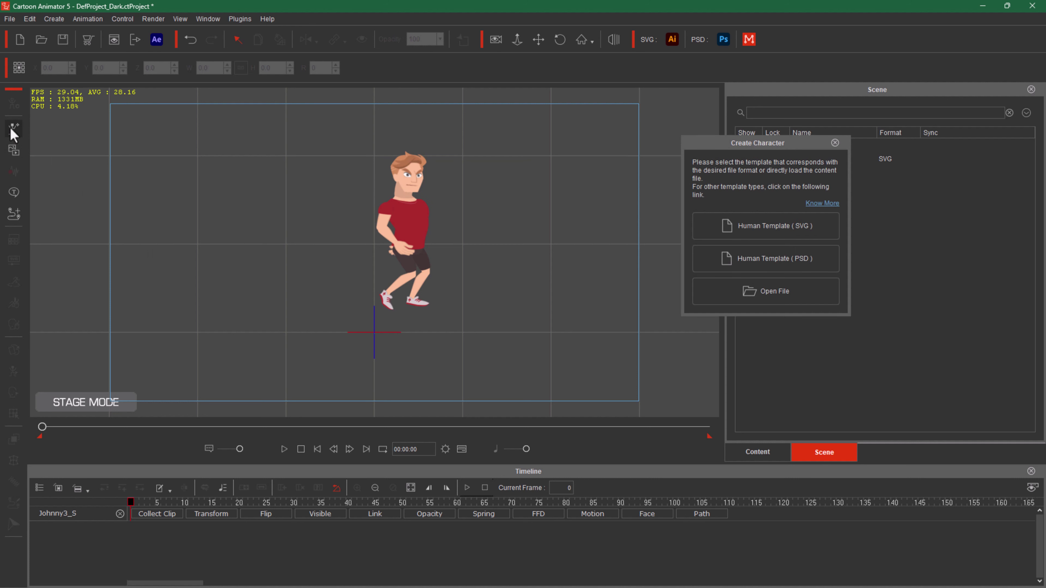
drag(734, 143, 266, 112)
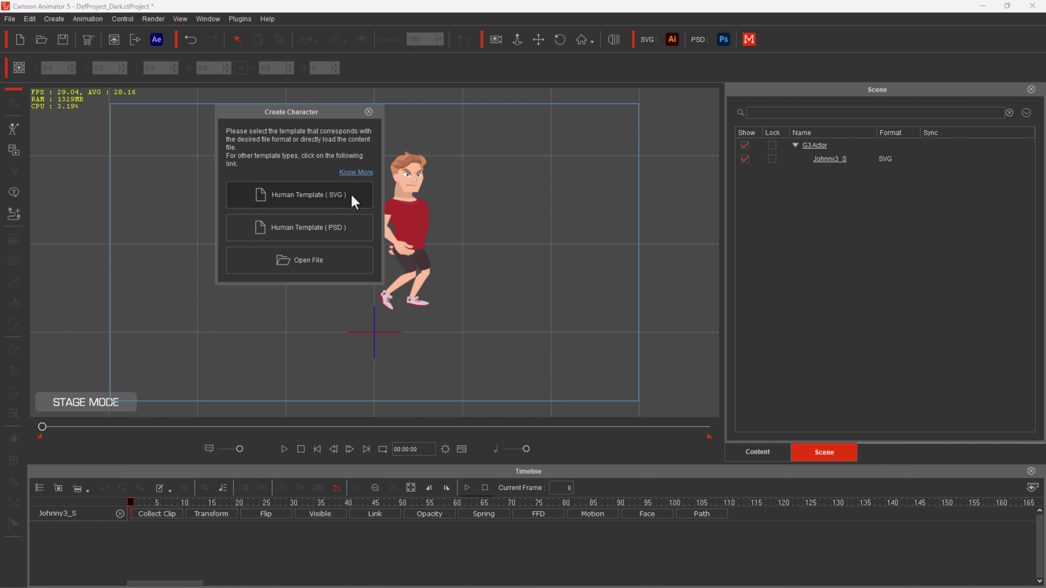
click(339, 236)
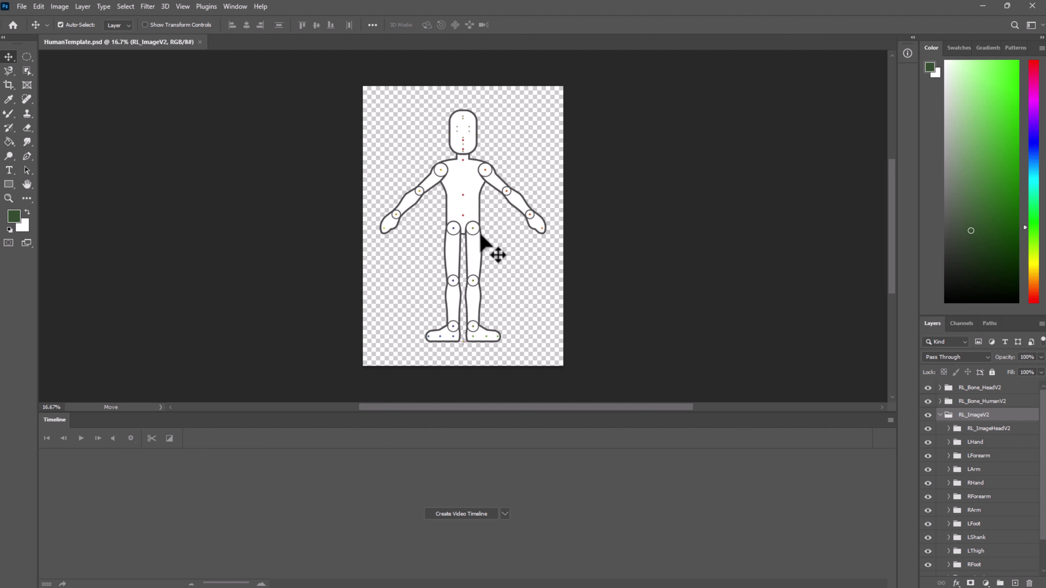
- Inspect the left thigh and left shank layers and the group structure of HumanTemplate.psd, and switch back to Cartoon Animator
click(470, 279)
click(472, 305)
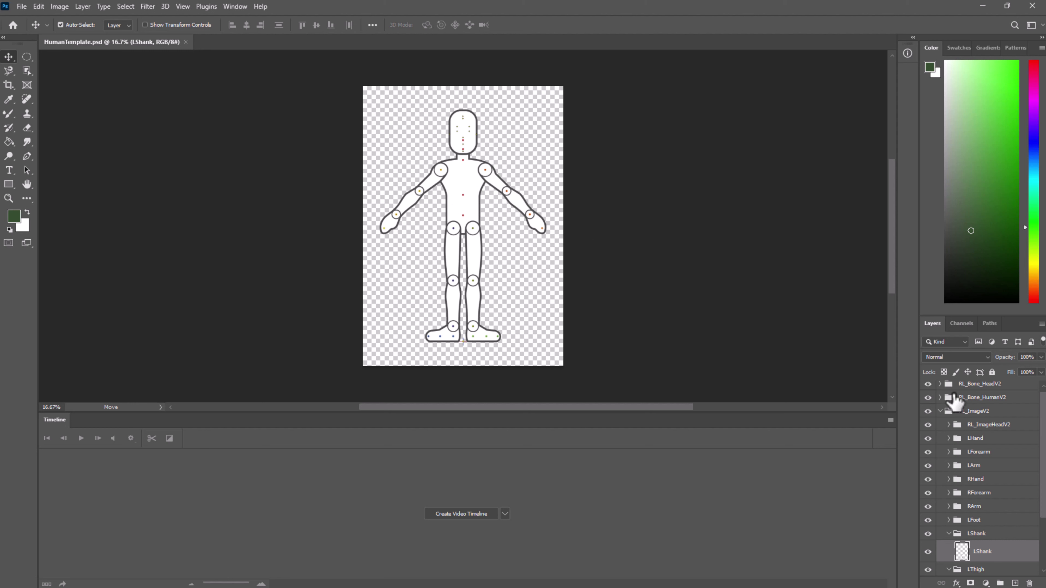
scroll(966, 509, down, 2)
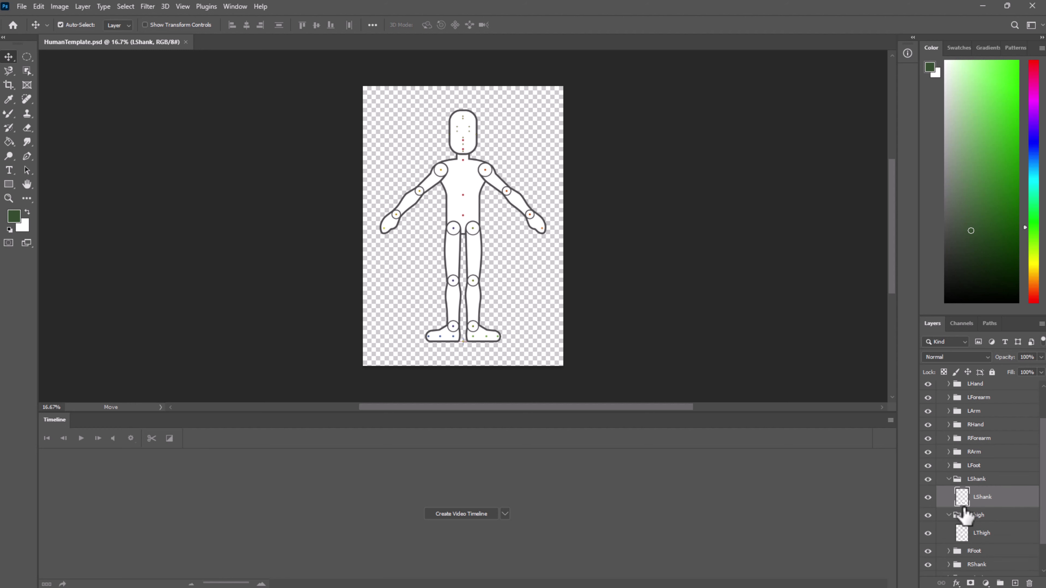
scroll(964, 515, up, 2)
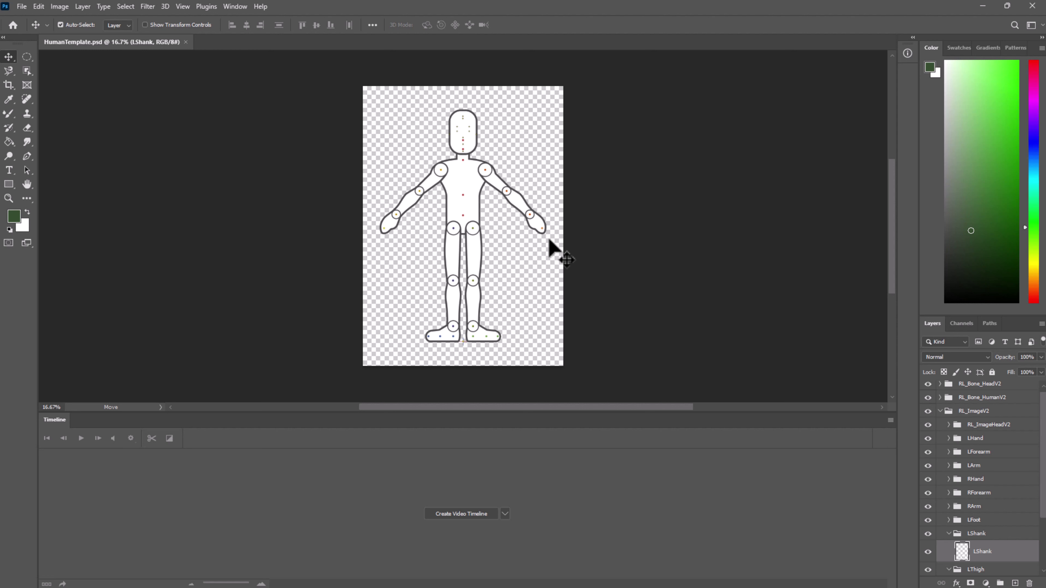
scroll(980, 496, down, 2)
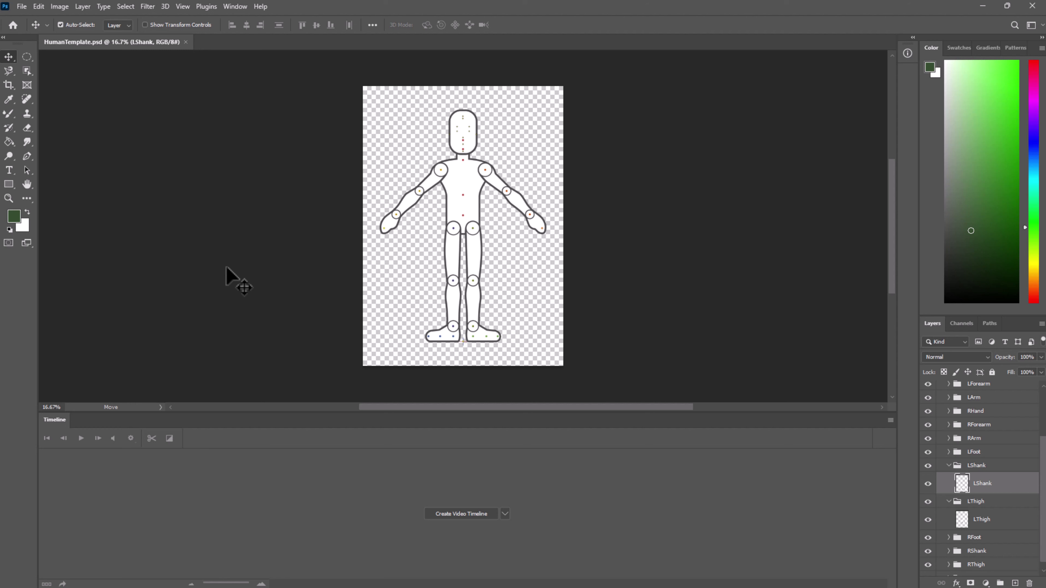
key(alt+Tab)
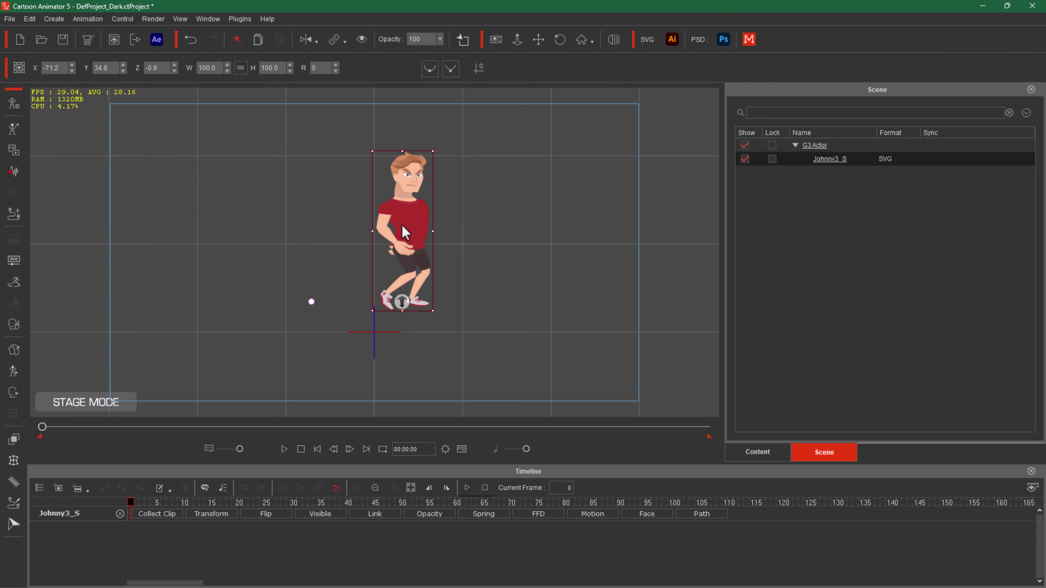